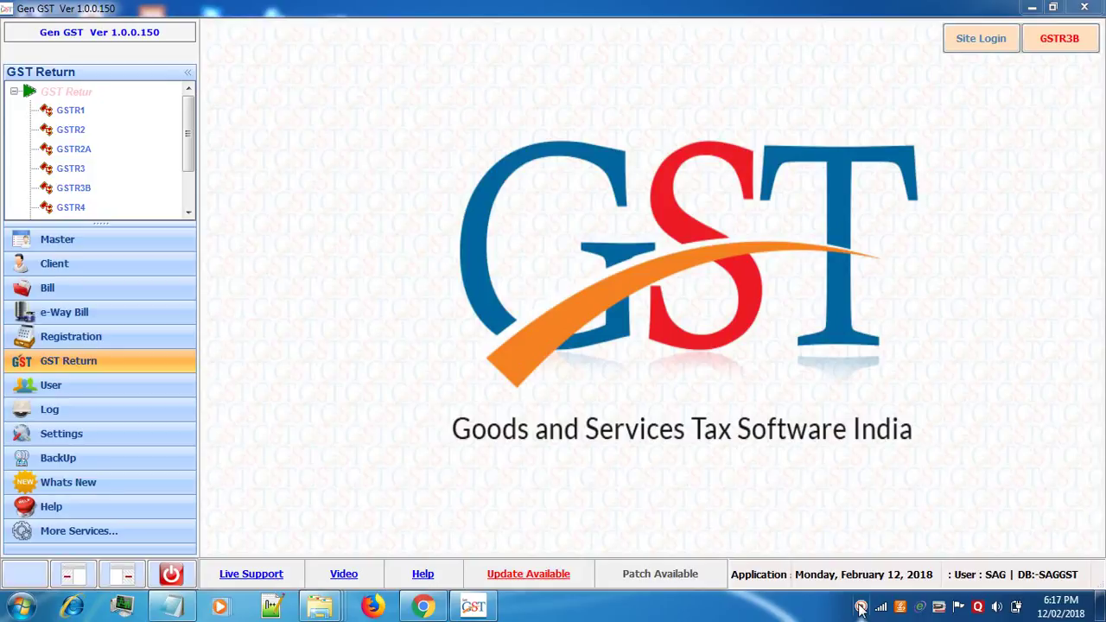
Step: Open Import Client From GSTN Site and enter the portal username, password and security captcha
left_click(98, 272)
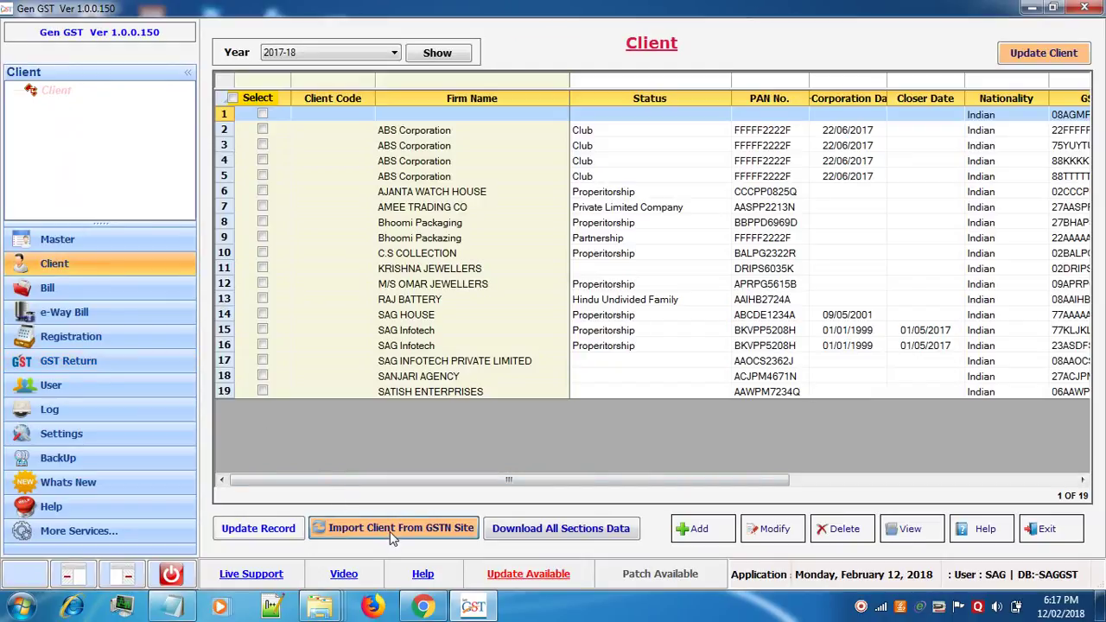
left_click(389, 531)
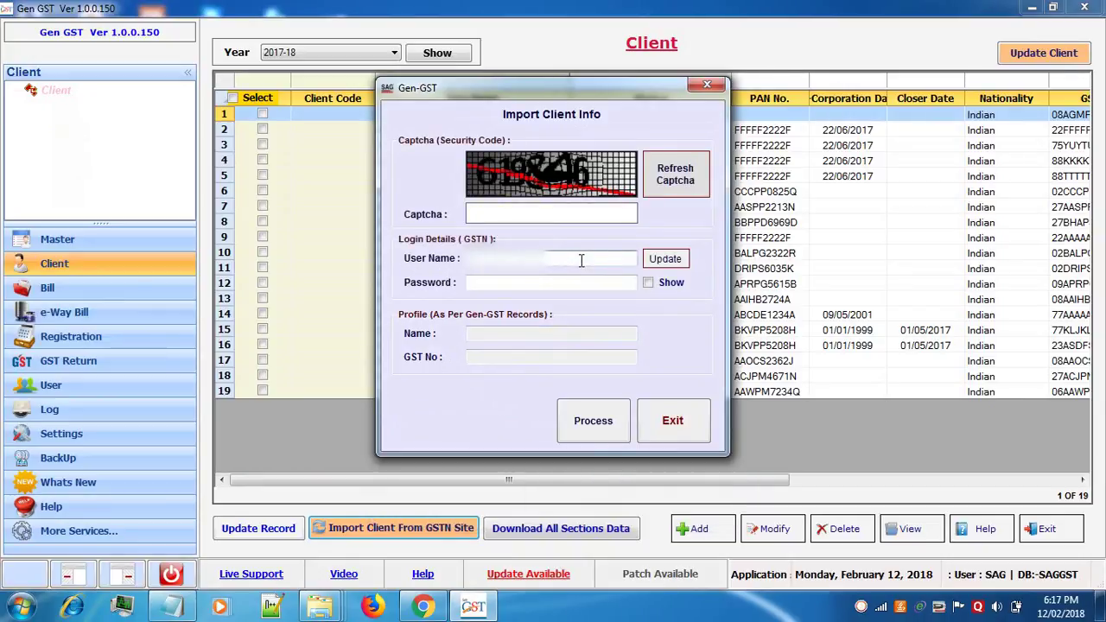
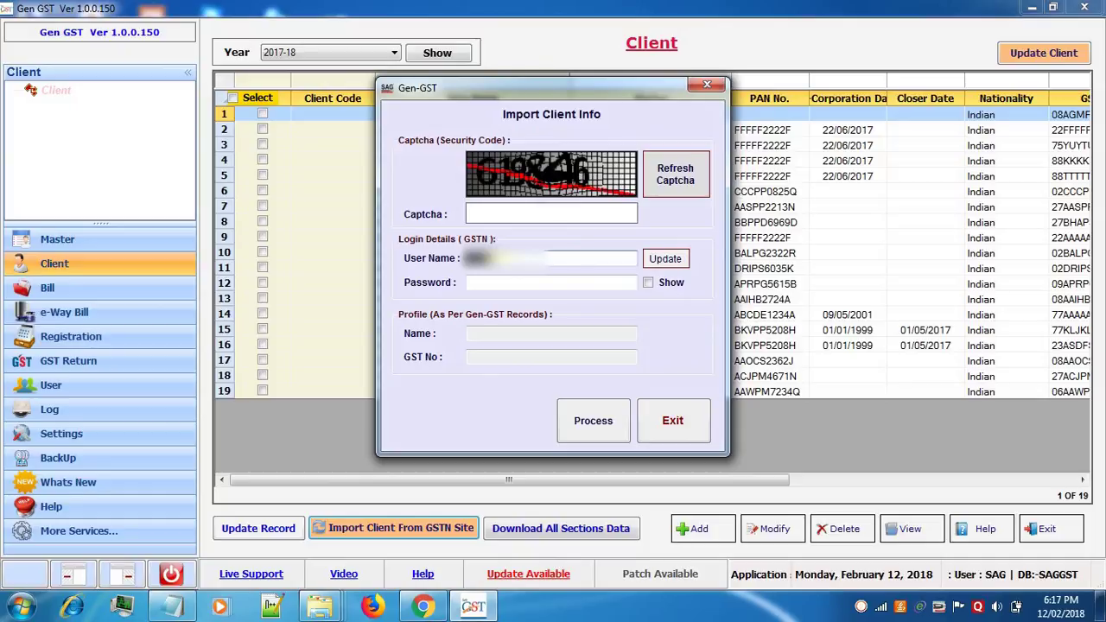
key("Tab")
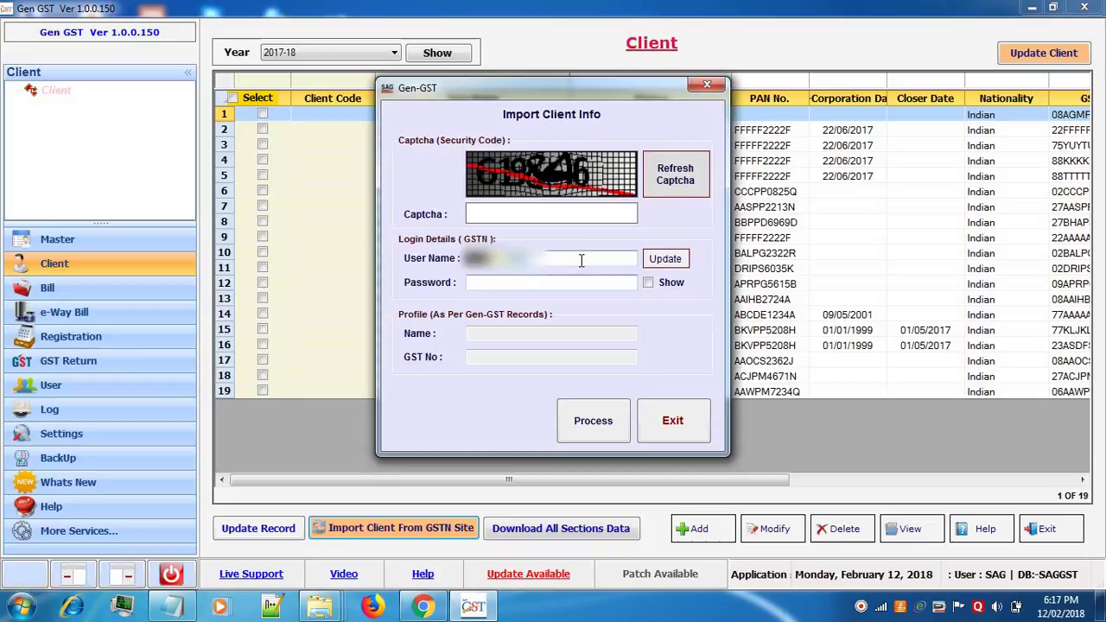
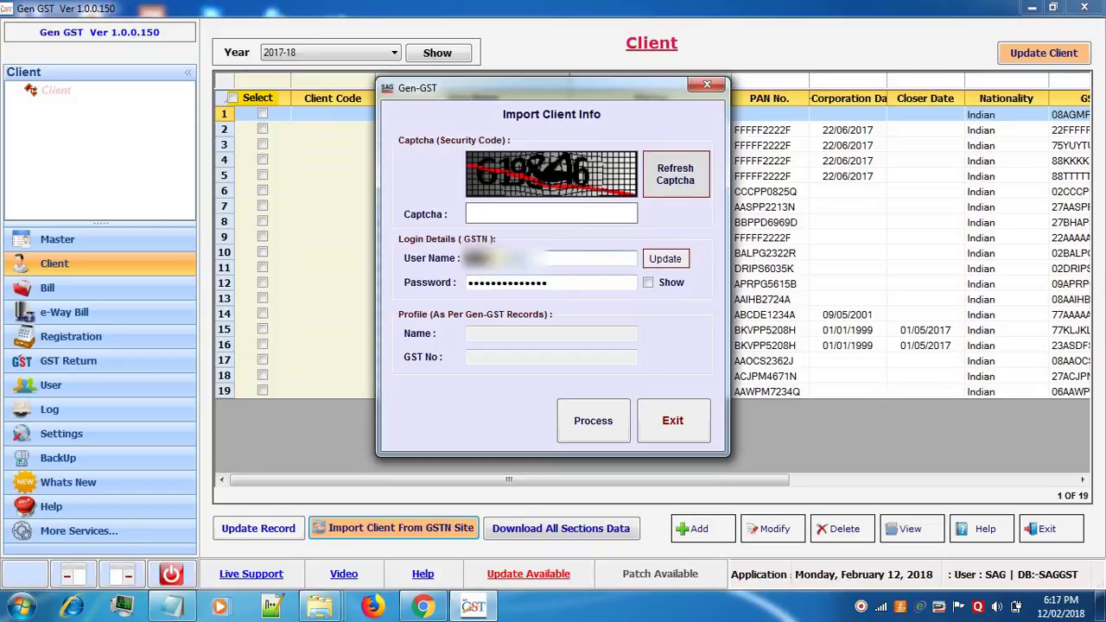
left_click(532, 219)
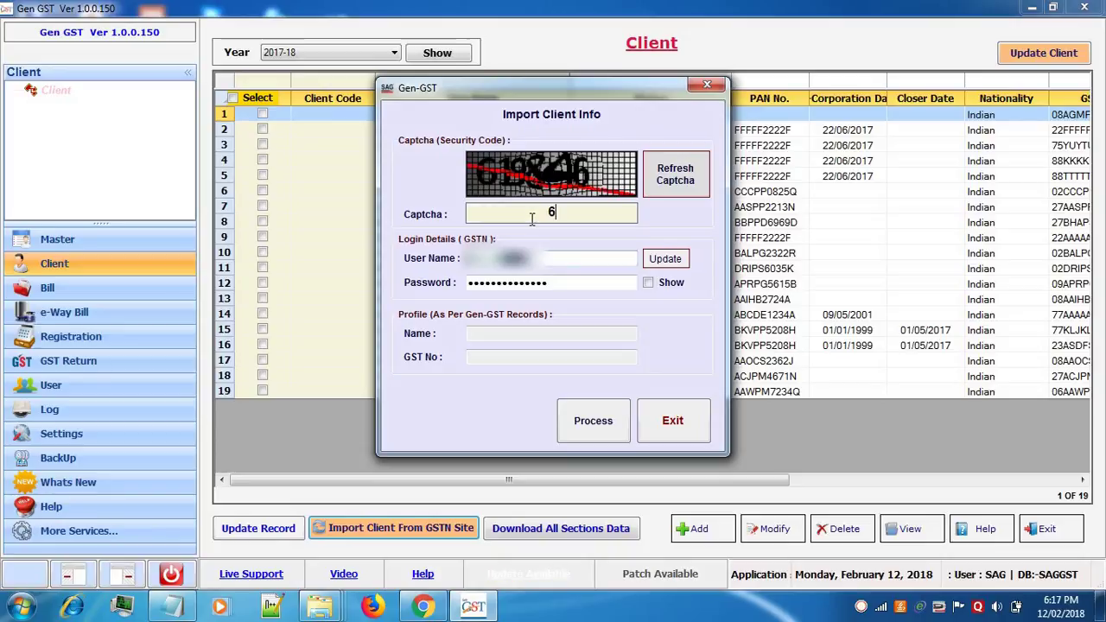
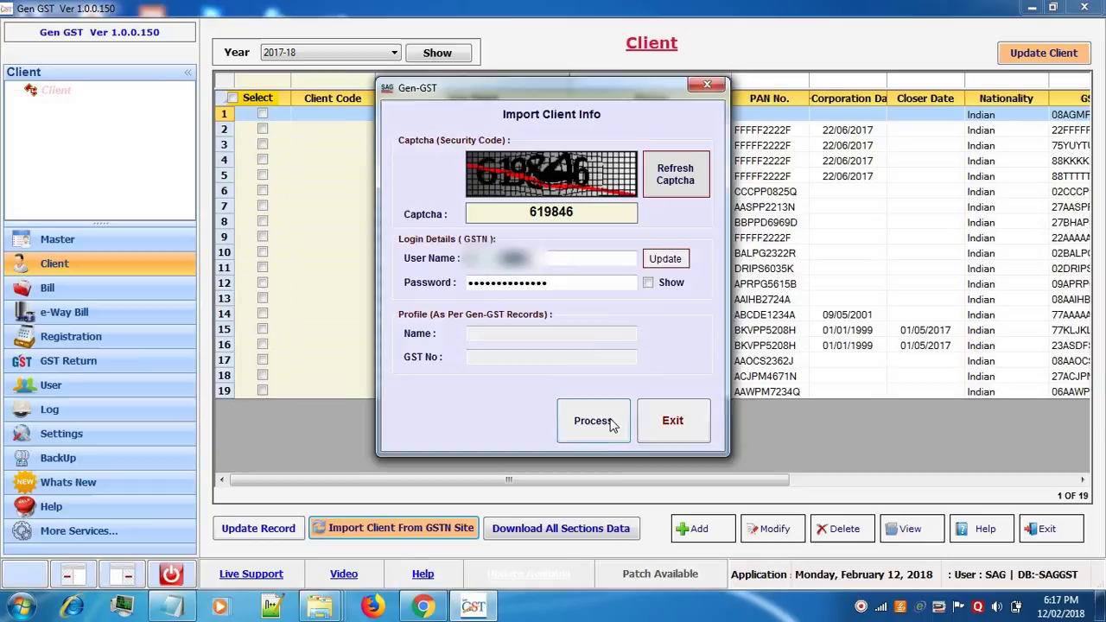
Step: Submit the GSTN login, confirm the import, and acknowledge the client-exists and success notices
left_click(611, 423)
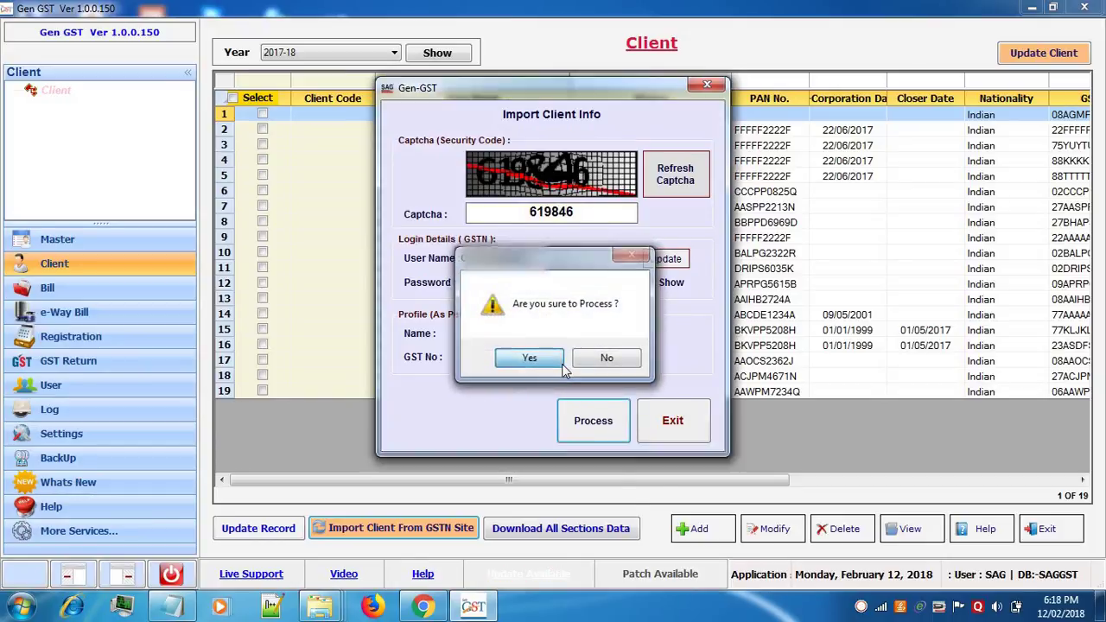
left_click(530, 357)
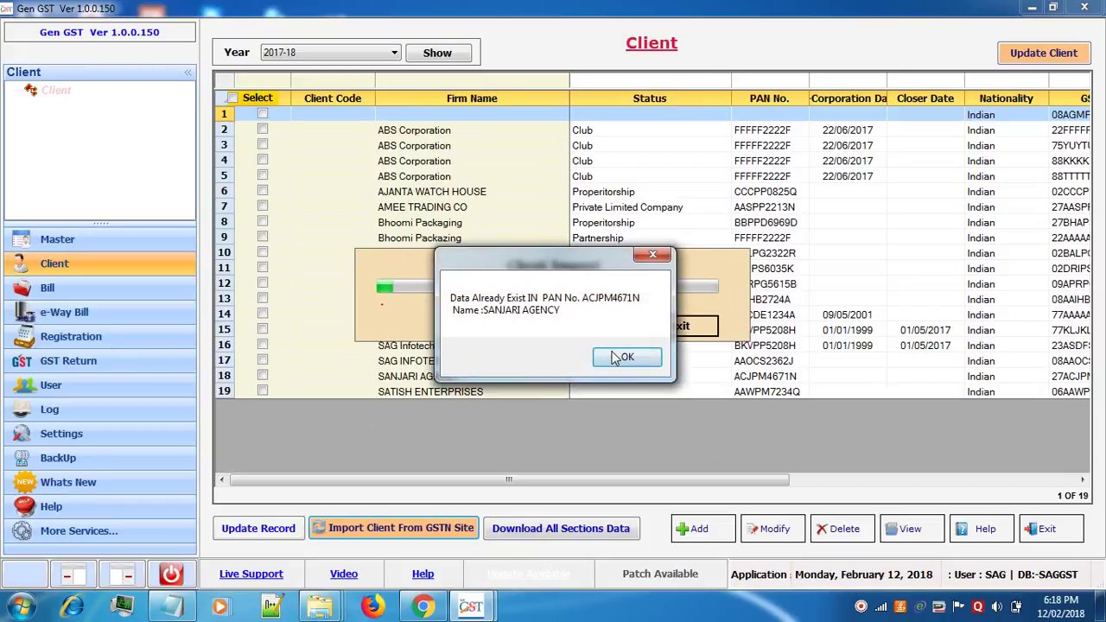
left_click(615, 358)
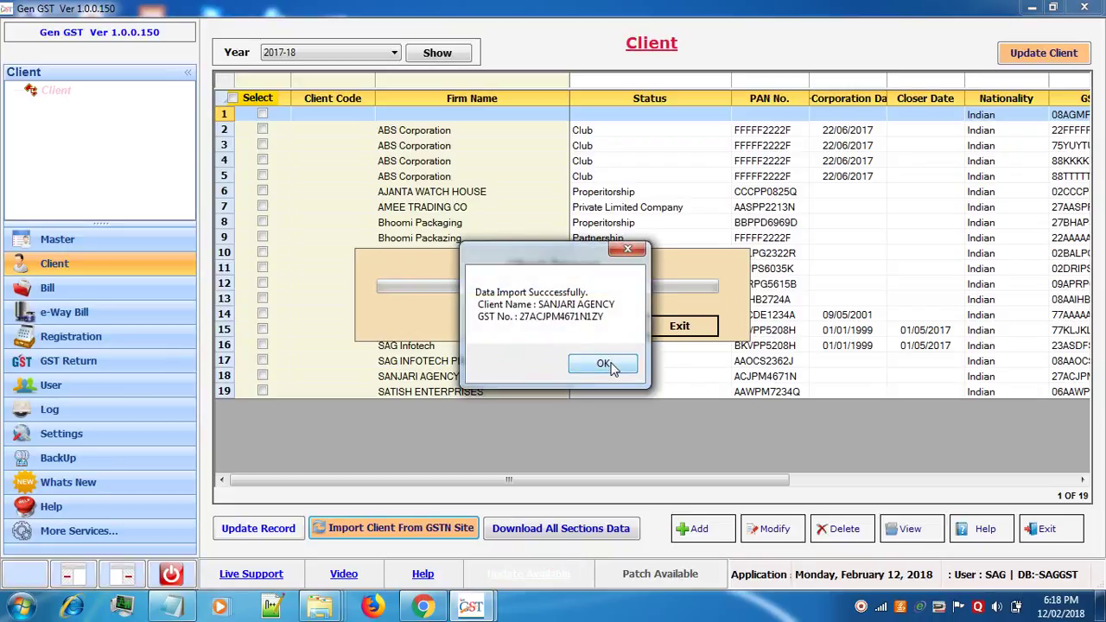
left_click(603, 364)
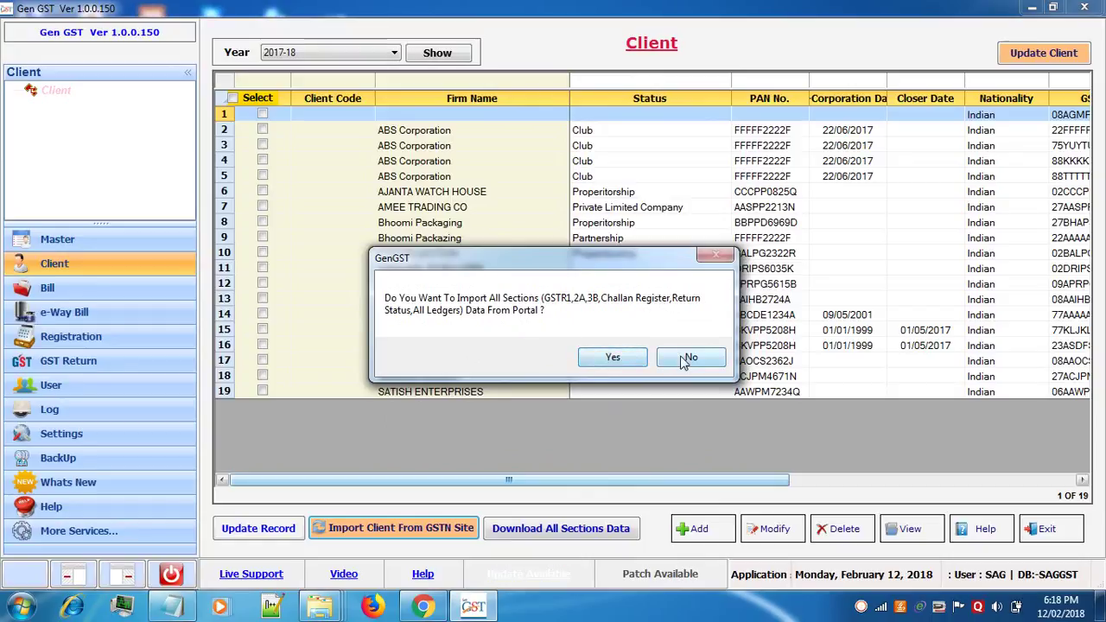
Step: Accept downloading all sections, turn off OverWrite, and tick Select All for the eight modules
left_click(635, 358)
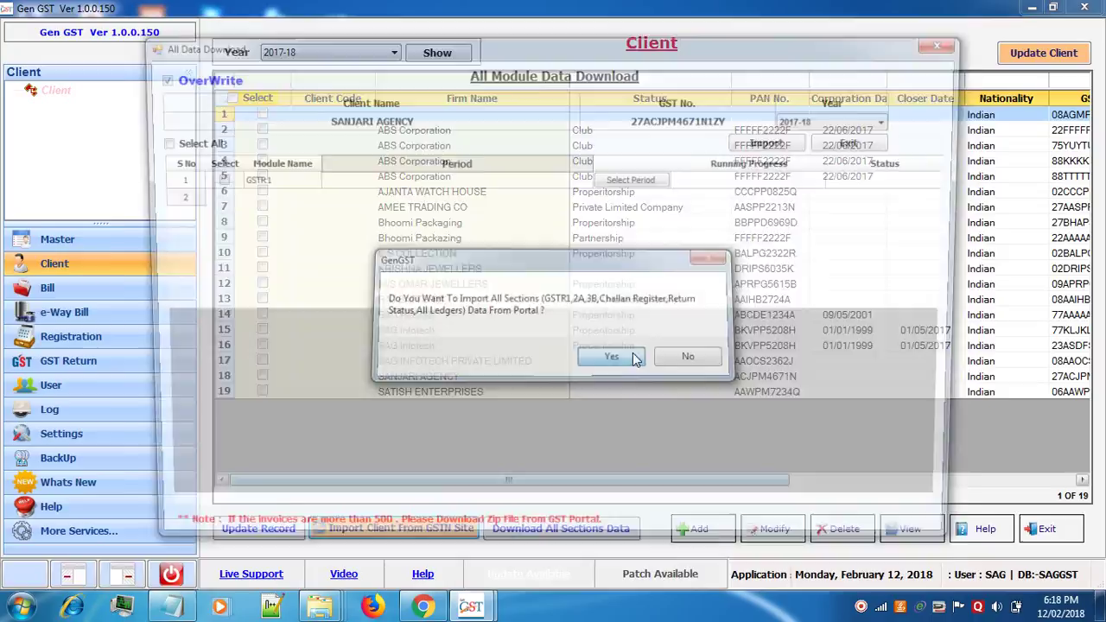
left_click(159, 80)
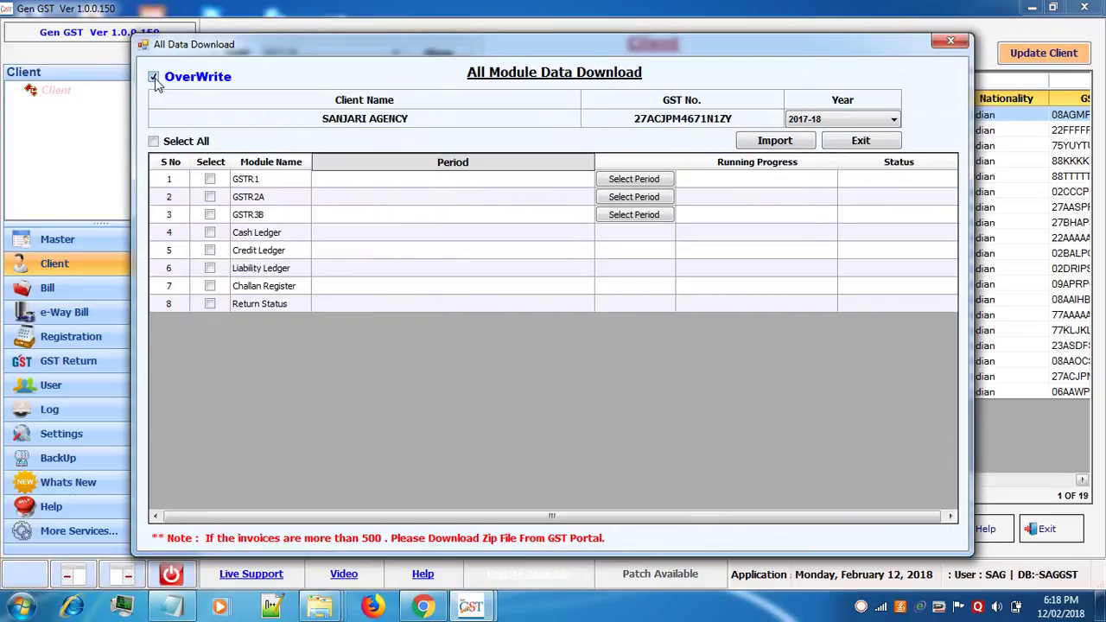
left_click(153, 77)
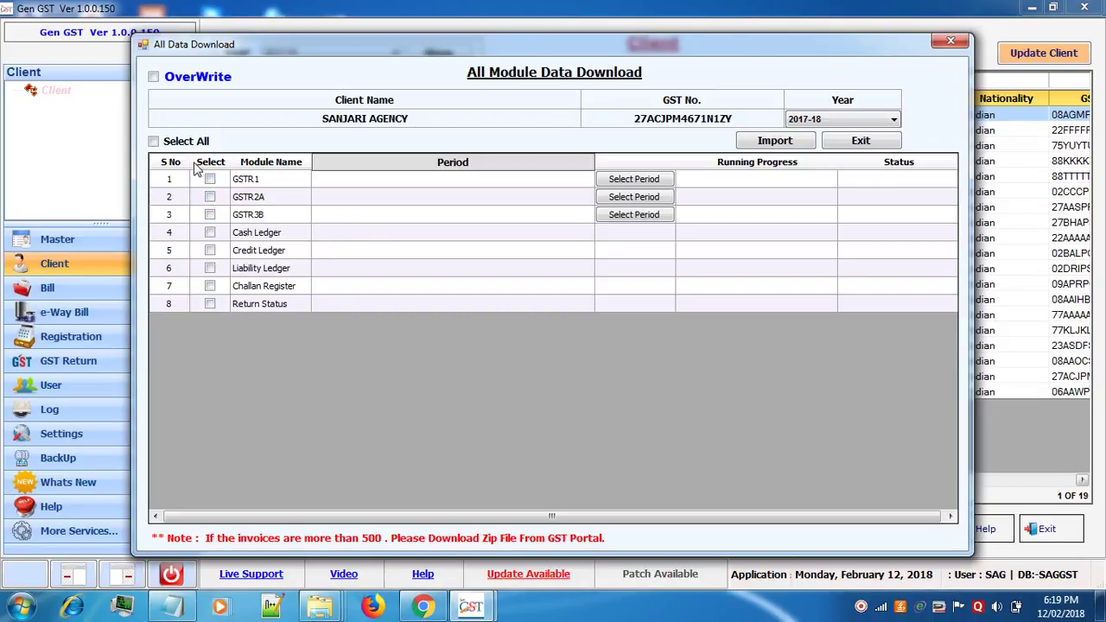
left_click(154, 142)
Step: Set the GSTR1 download period to July and December
left_click(618, 181)
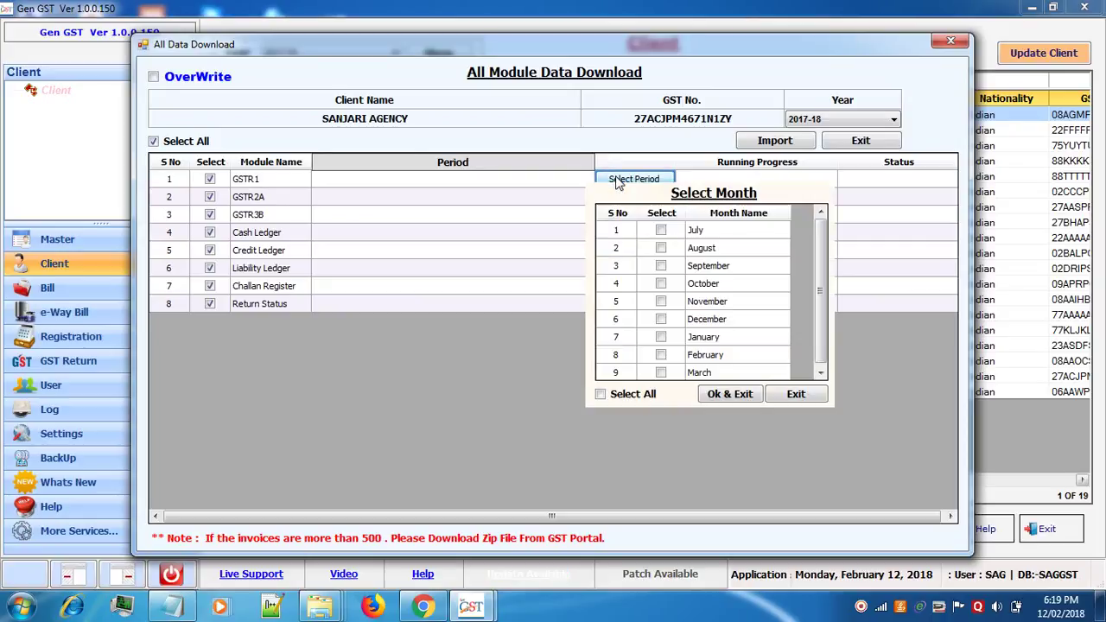
left_click(661, 230)
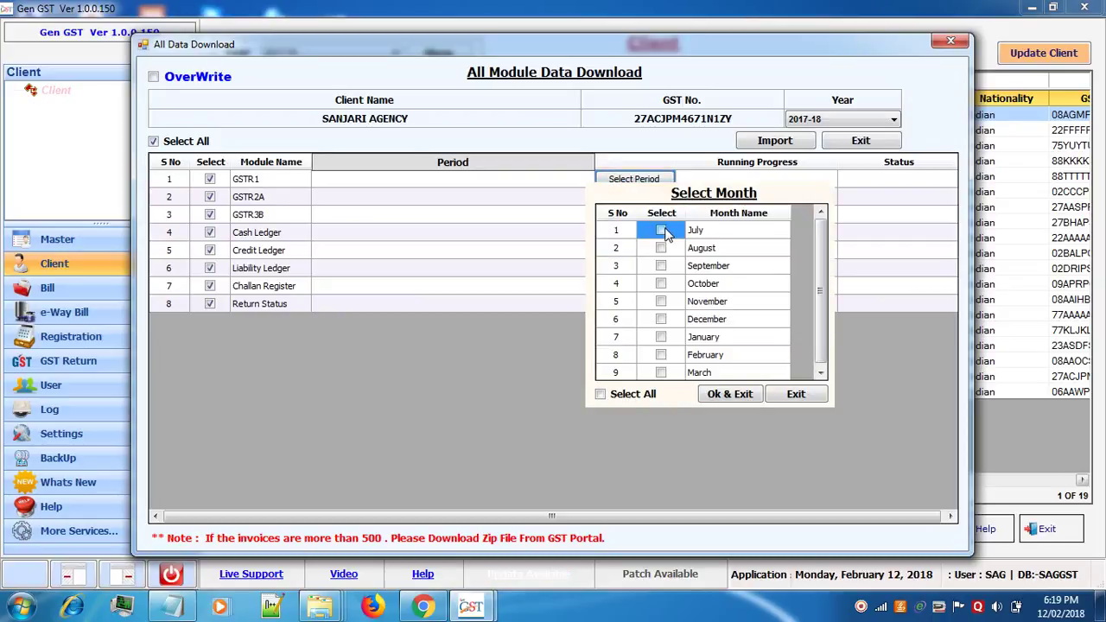
left_click(660, 319)
left_click(715, 395)
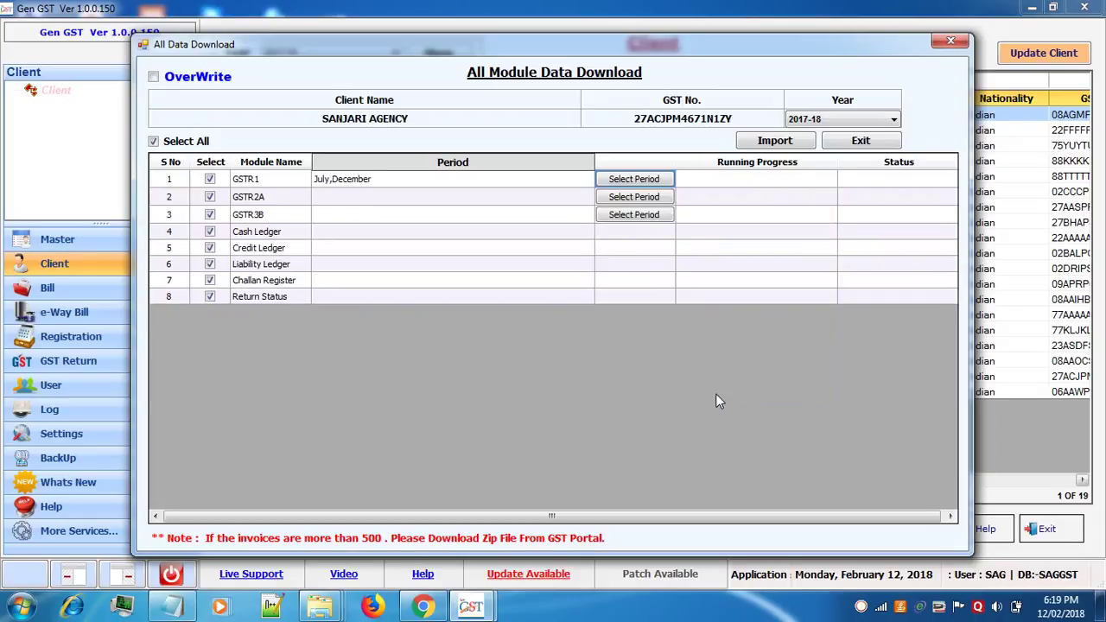
Step: Set GSTR2A's period to July and GSTR3B's to December, then start the import
left_click(622, 198)
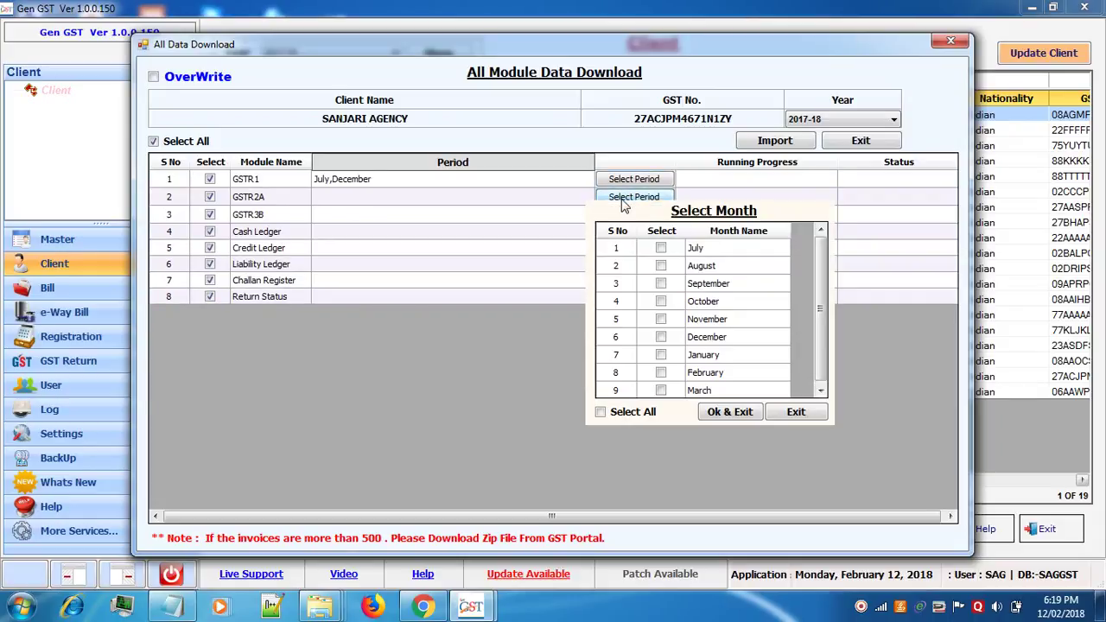
left_click(661, 248)
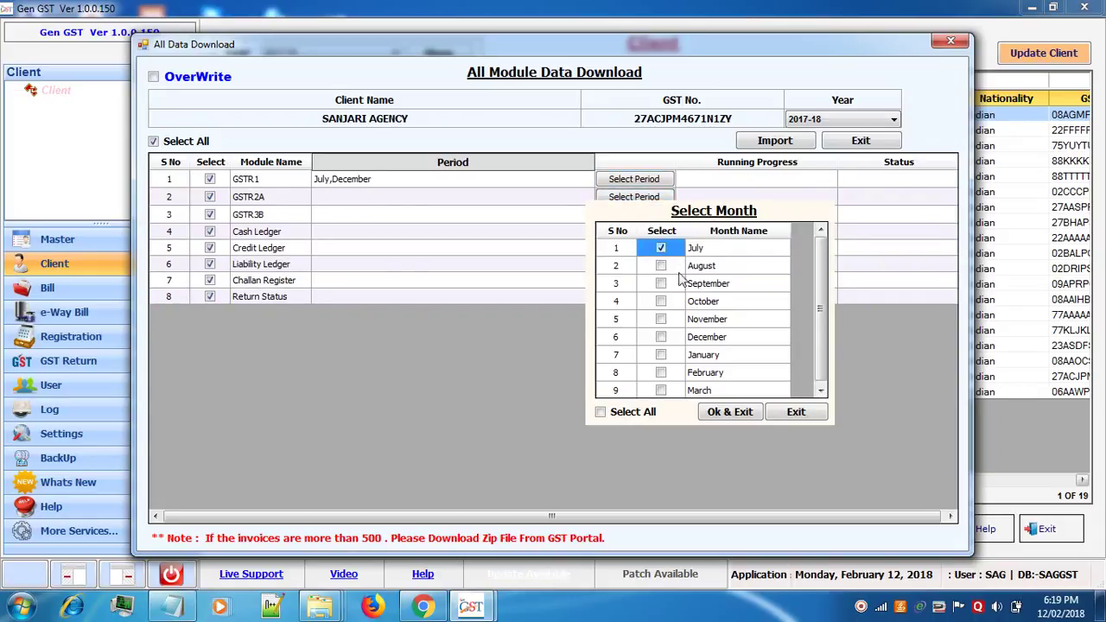
left_click(730, 412)
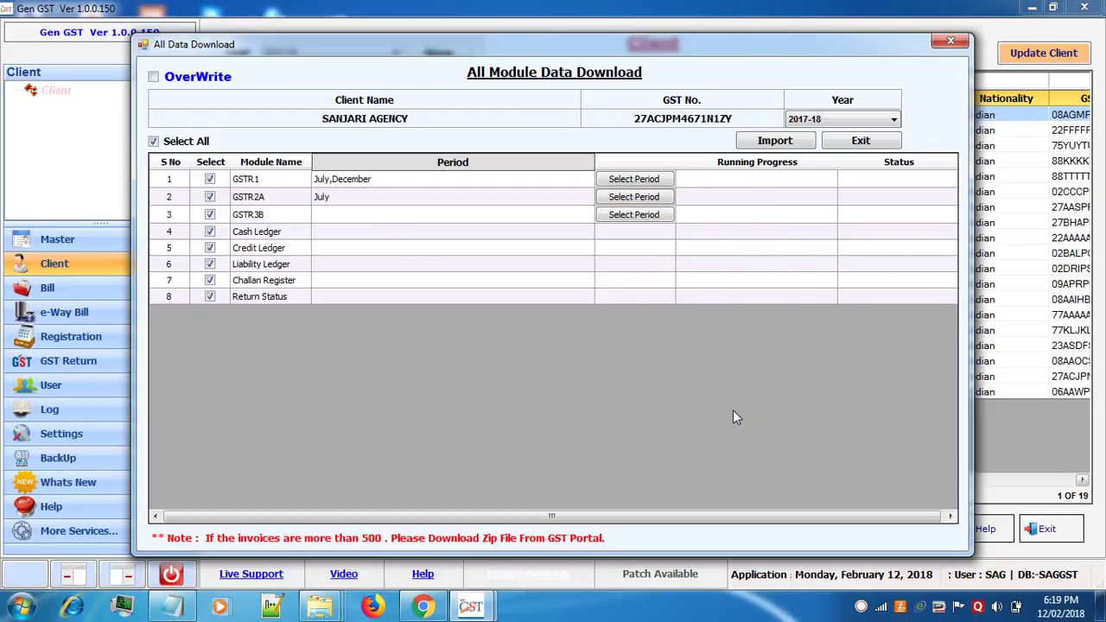
left_click(619, 217)
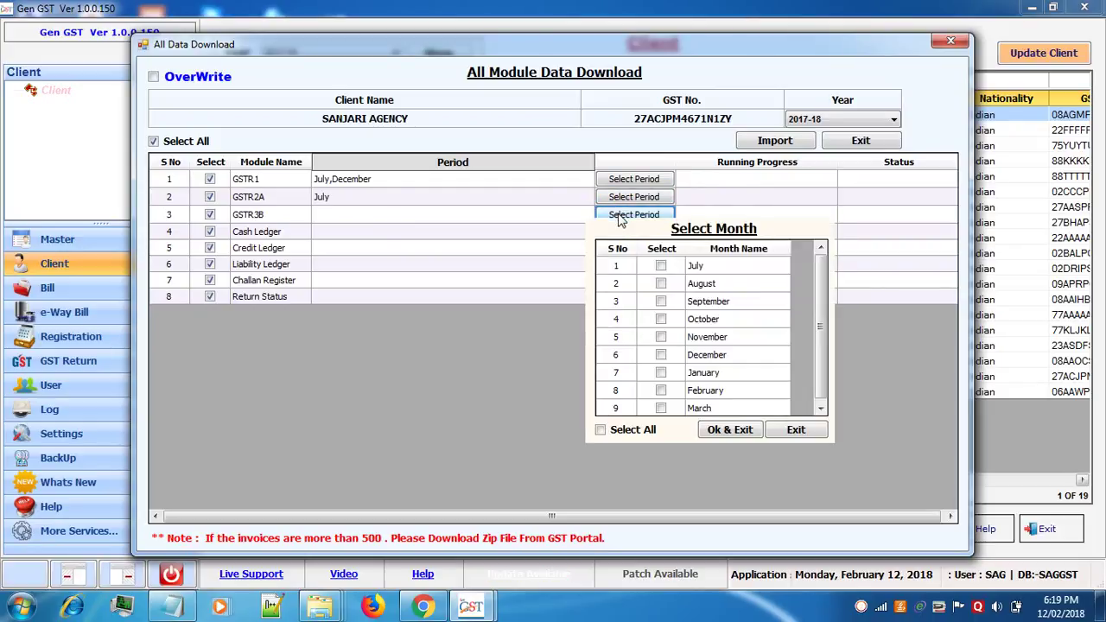
left_click(661, 354)
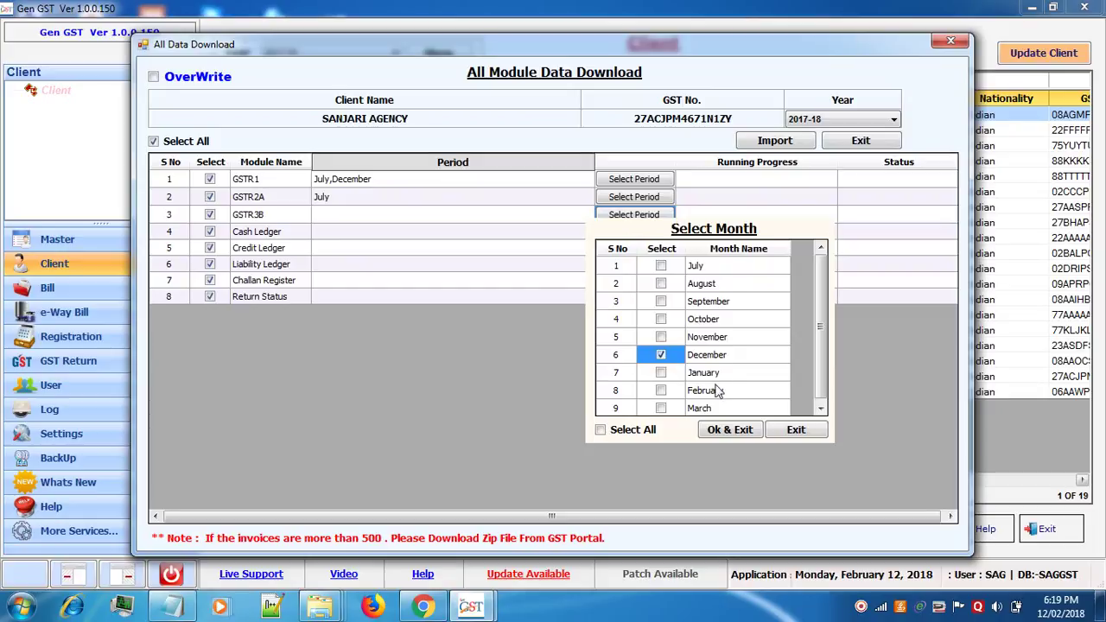
left_click(724, 430)
left_click(778, 142)
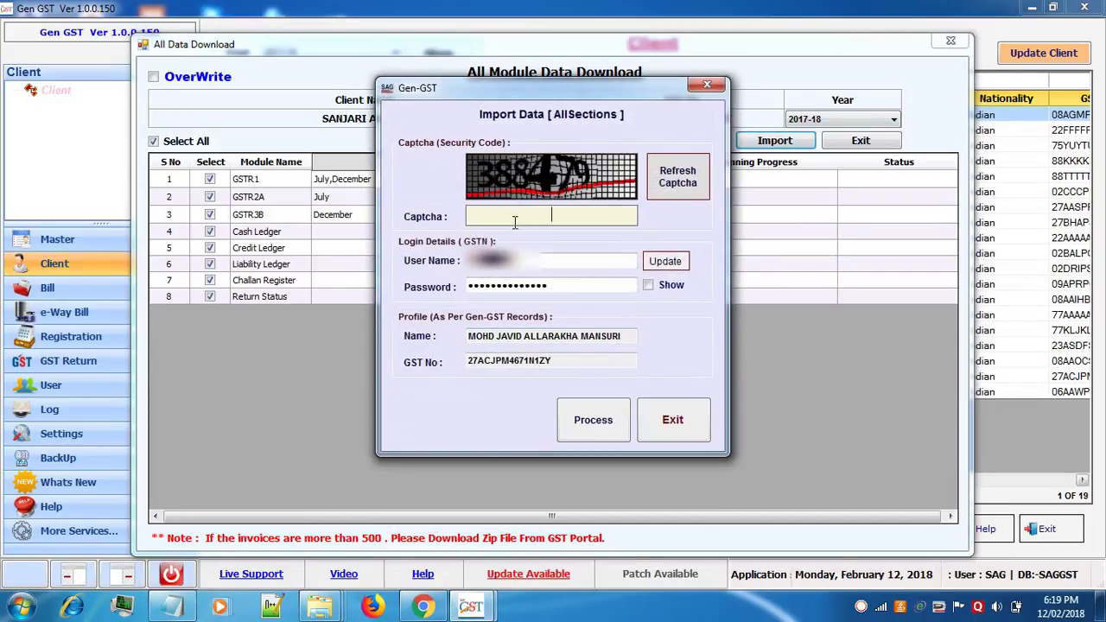
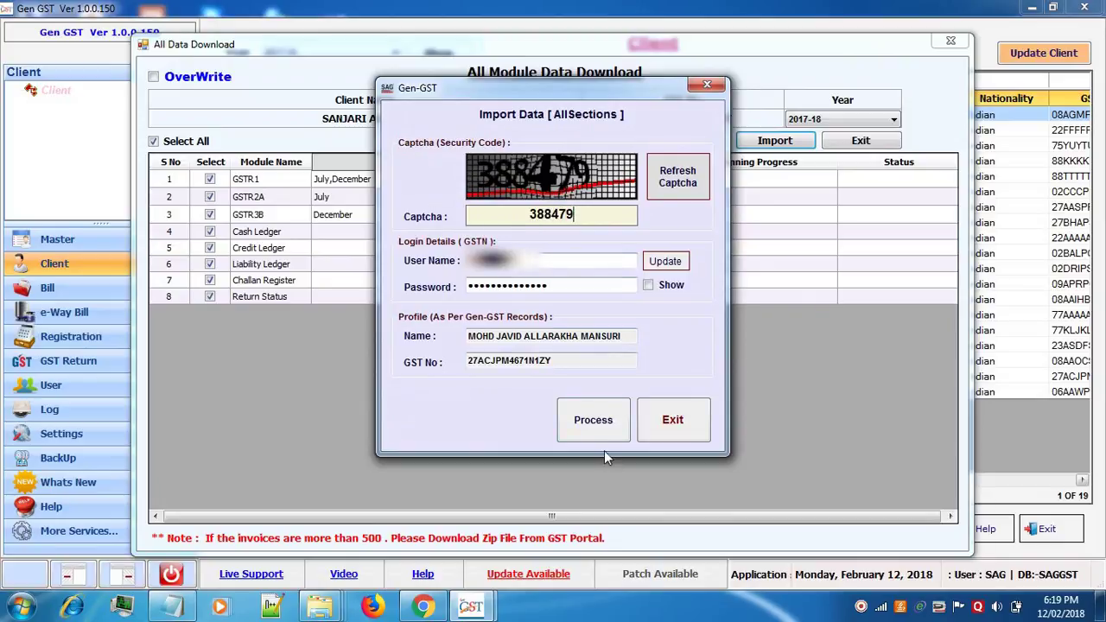
Step: Enter the import security code and run the download of all sections' data
left_click(584, 421)
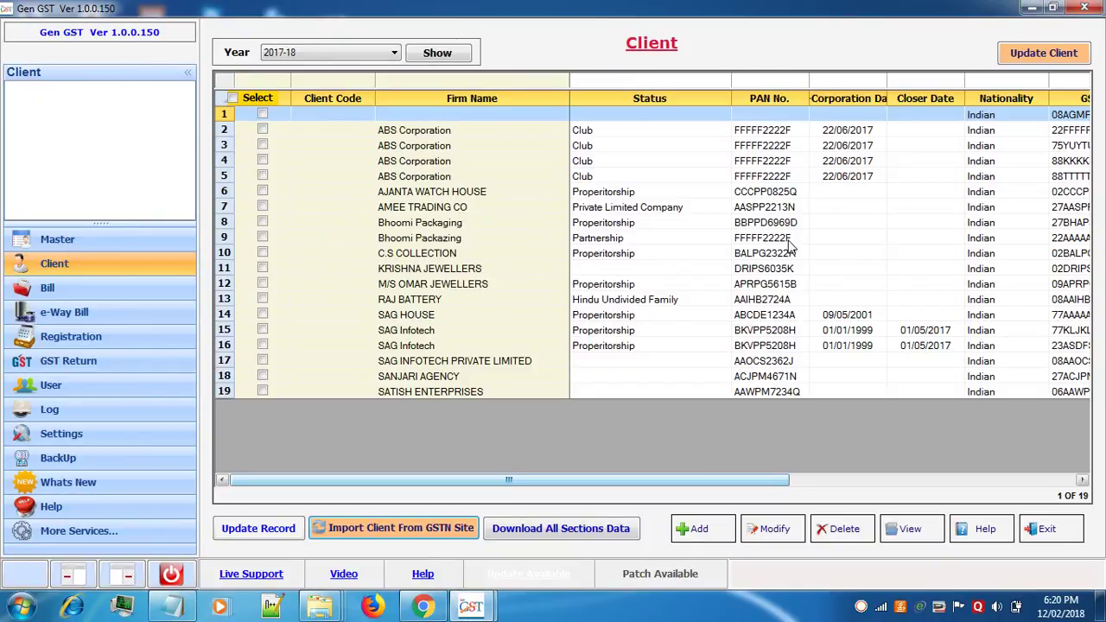
Step: Acknowledge the import success, close the download window, then open and close M/S OMAR JEWELLERS' download
left_click(615, 351)
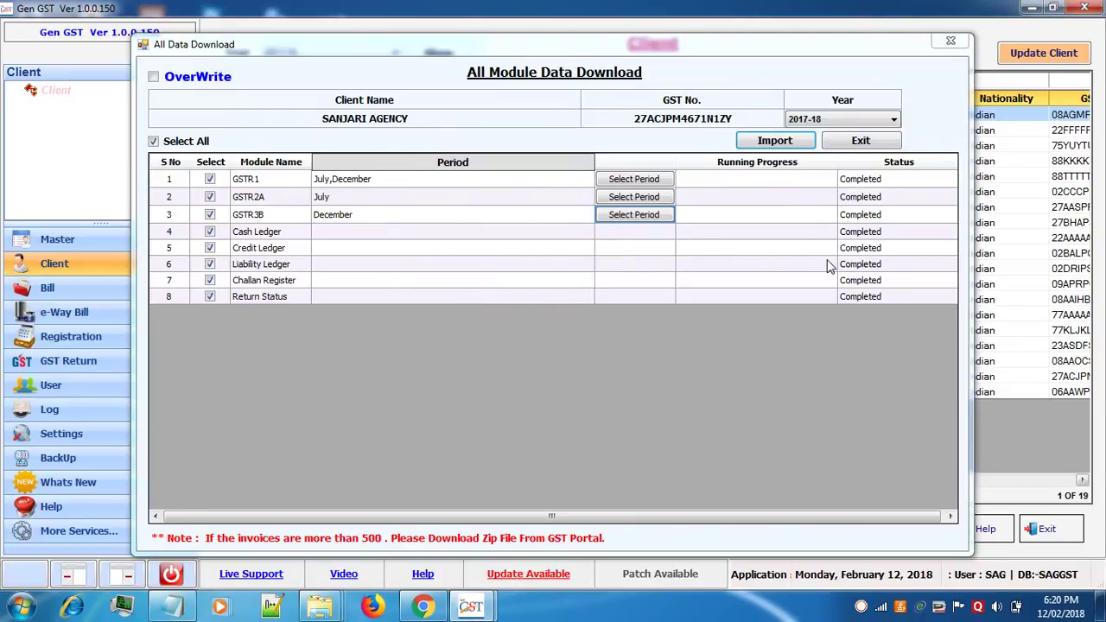
left_click(950, 42)
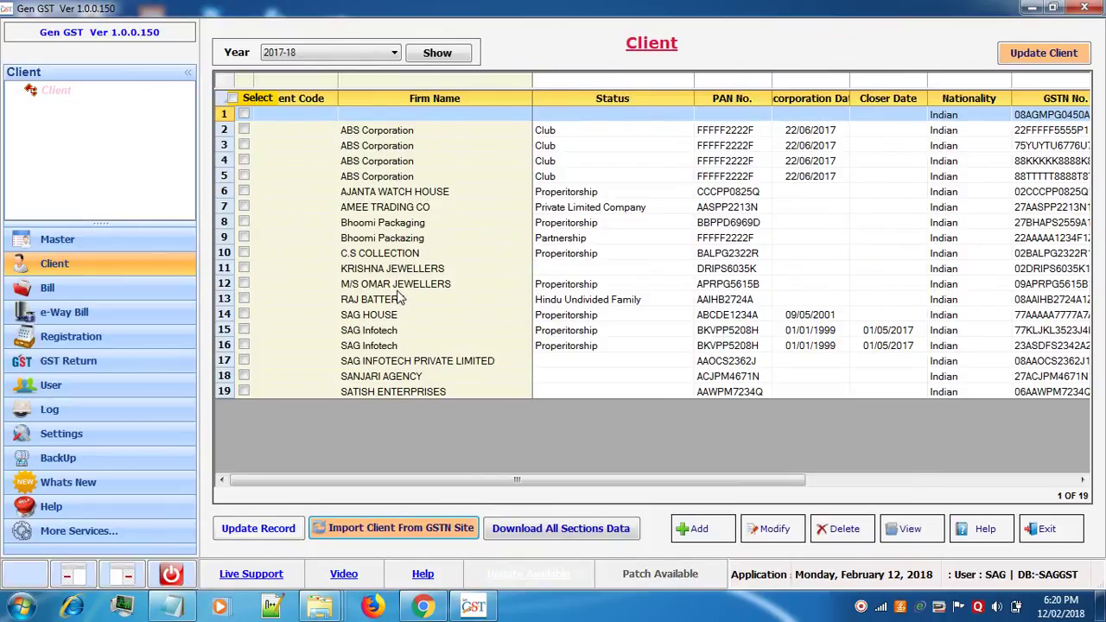
left_click(399, 290)
left_click(515, 541)
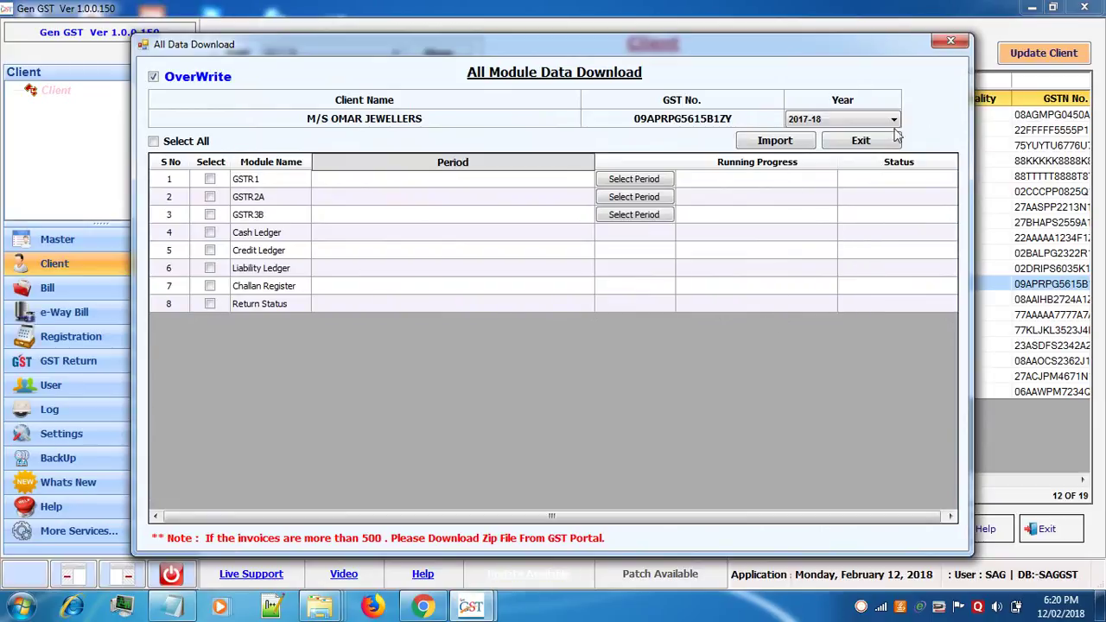
left_click(950, 41)
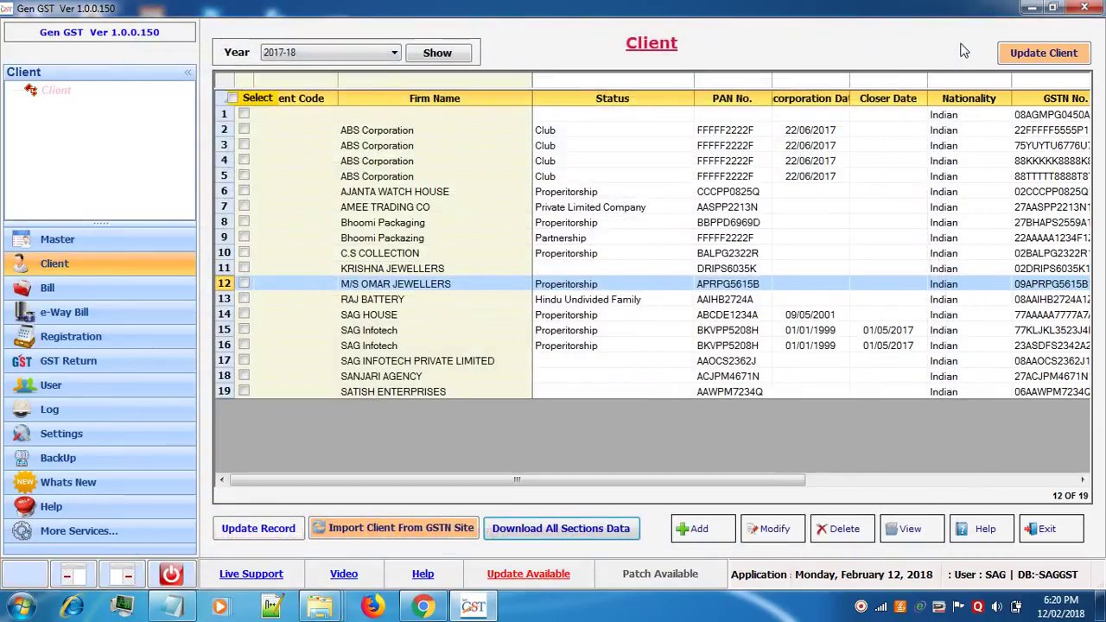
Step: Show GSTR1 statuses for December 2017-18 and select SANJARI AGENCY
left_click(114, 363)
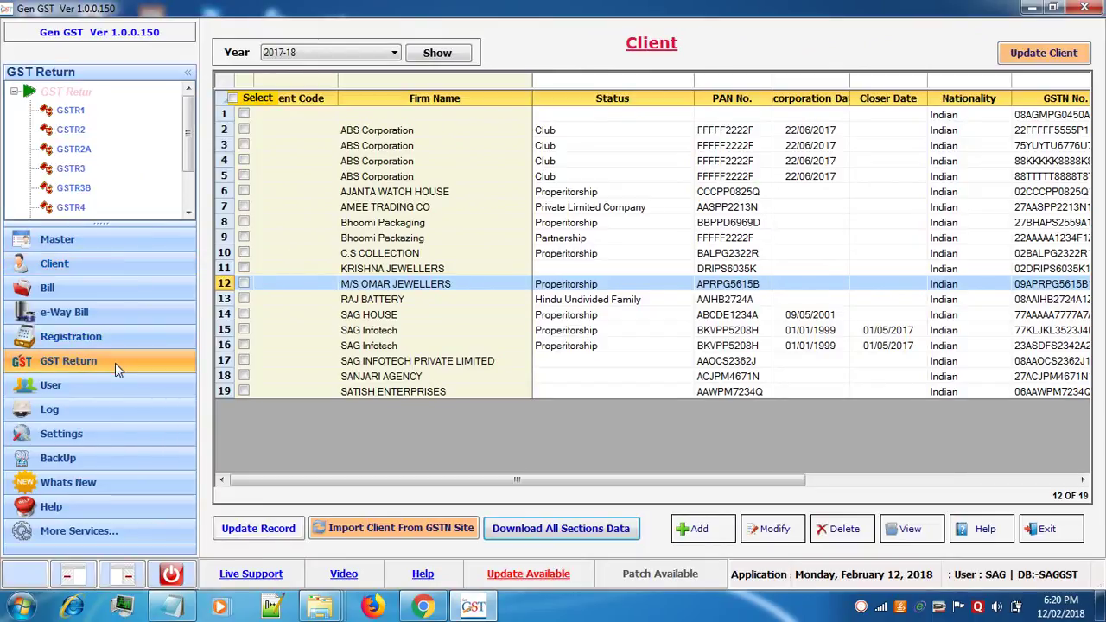
left_click(73, 112)
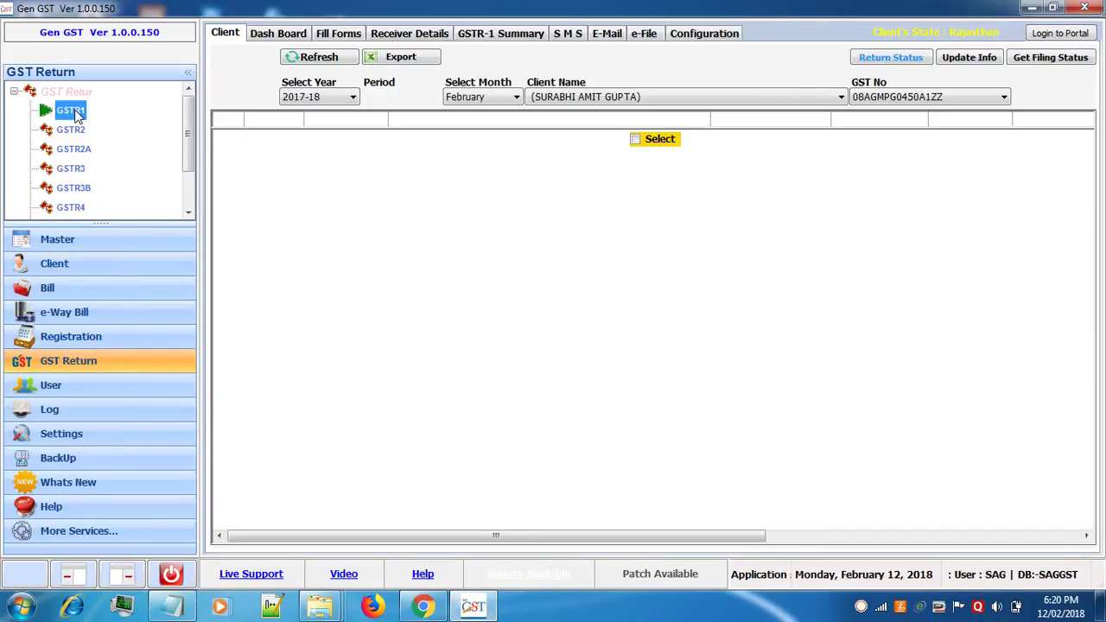
left_click(499, 100)
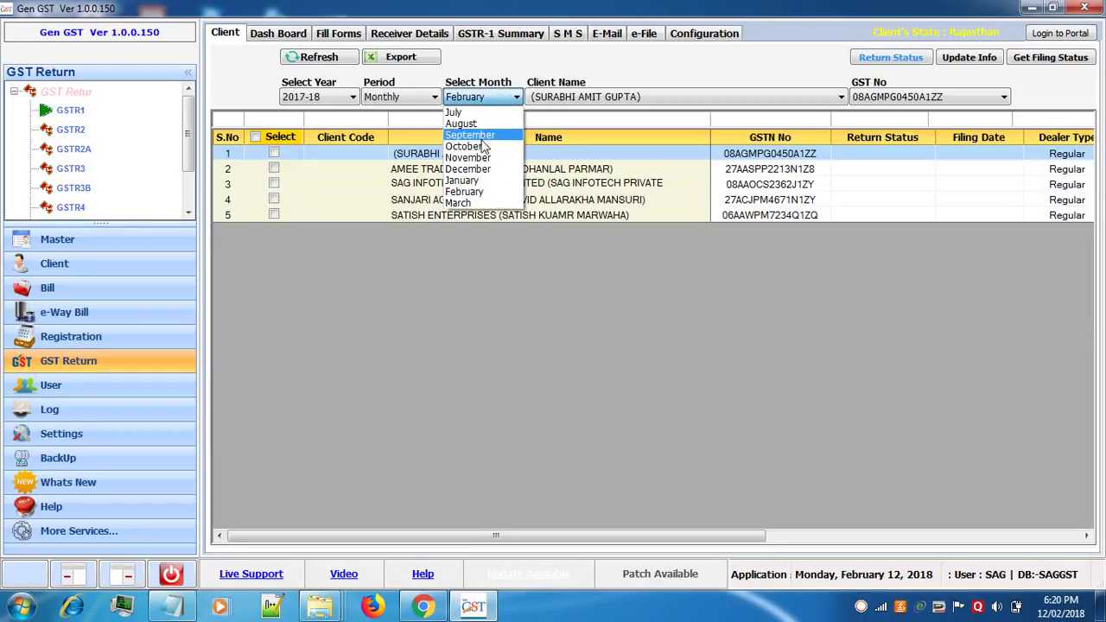
left_click(473, 173)
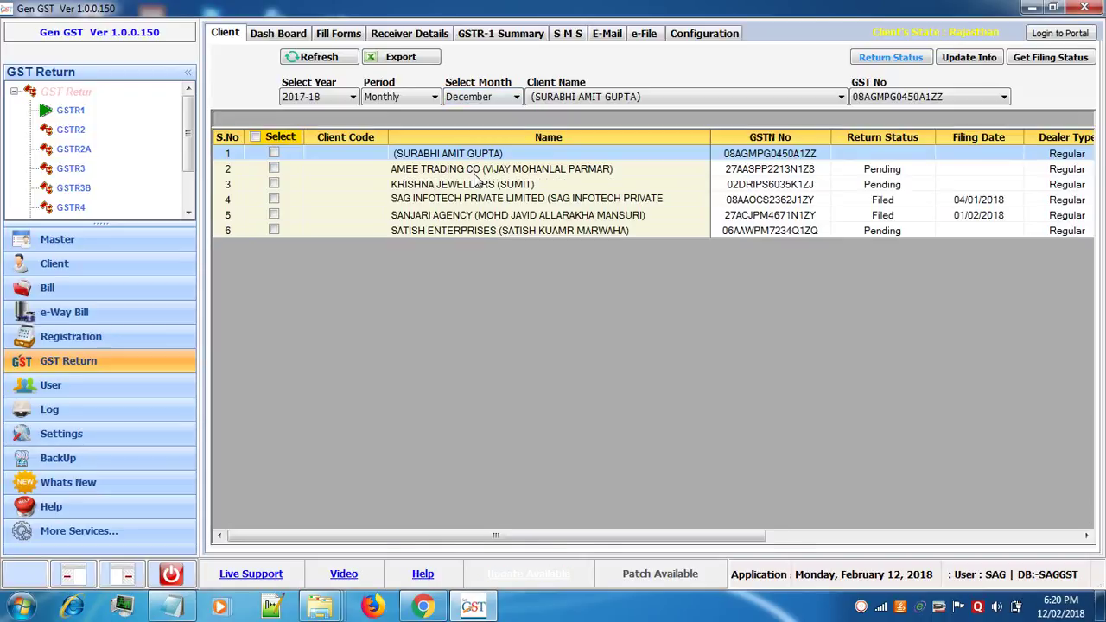
left_click(434, 218)
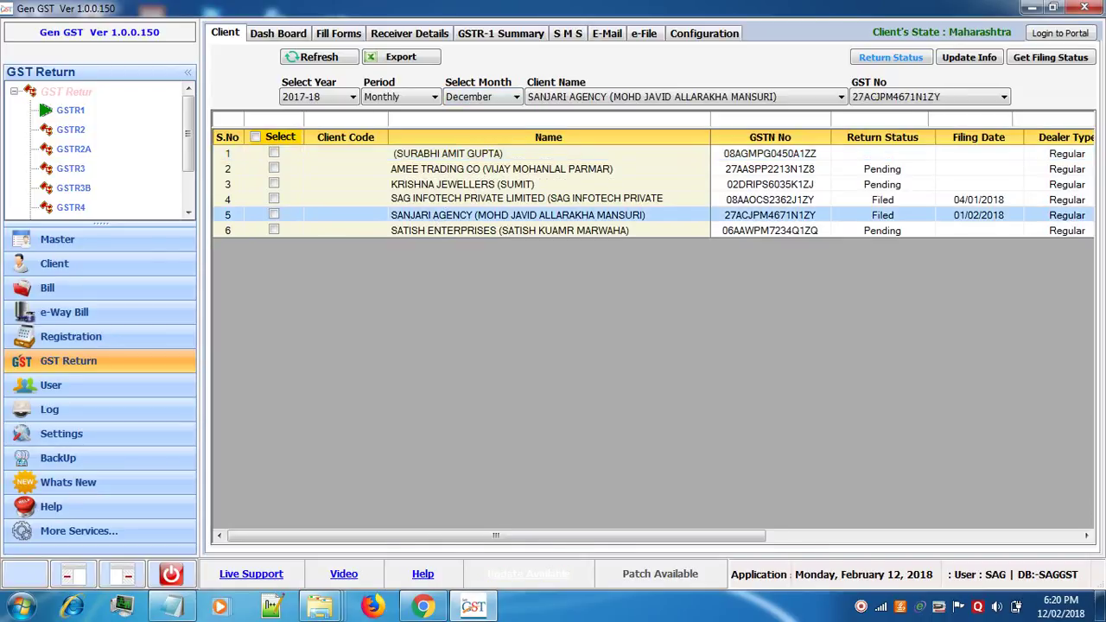
Step: Open Fill Forms to list SANJARI AGENCY's 15 December B2B invoices
left_click(331, 32)
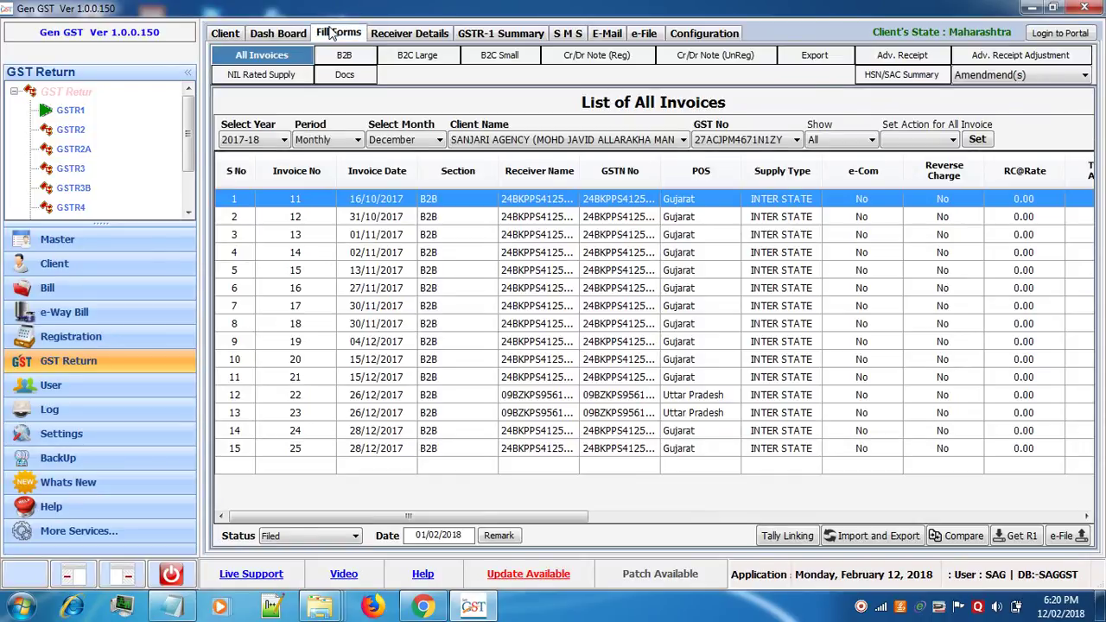